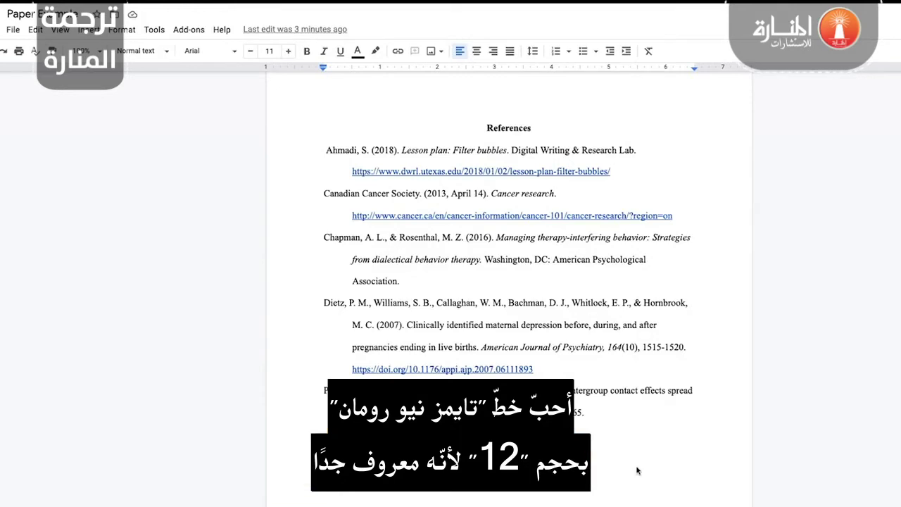
- Insert a page break after the last reference so a new blank page begins
click(637, 470)
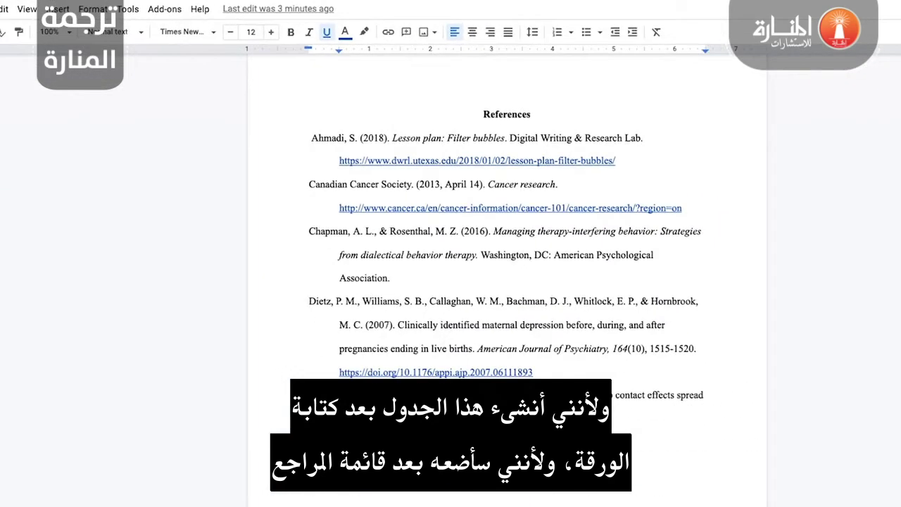
click(56, 9)
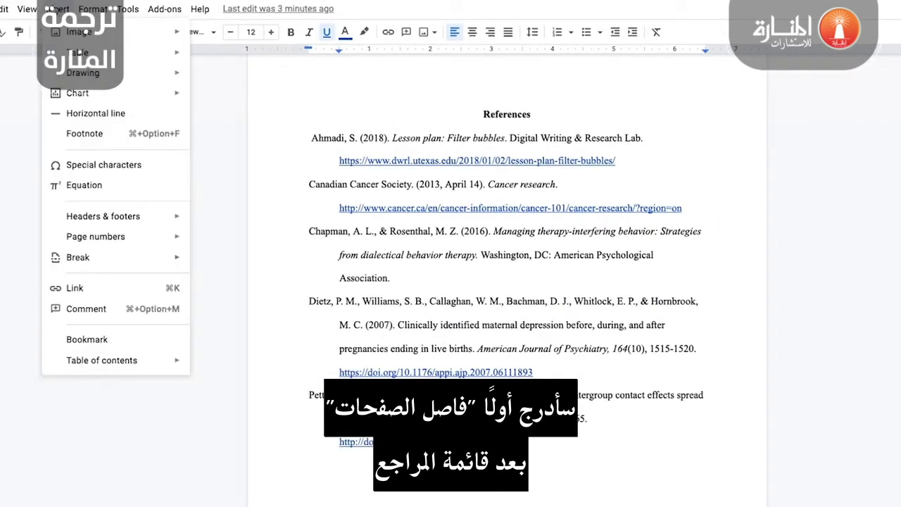
mouse_move(172, 258)
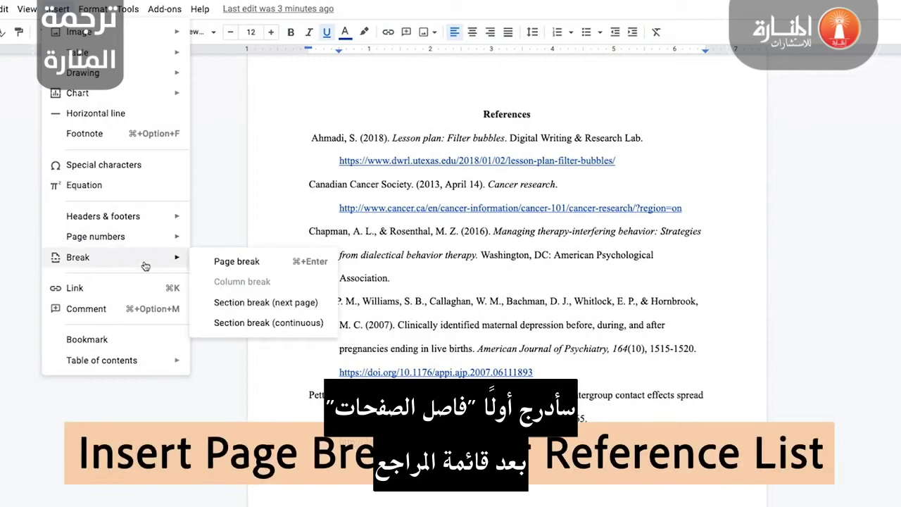
click(213, 261)
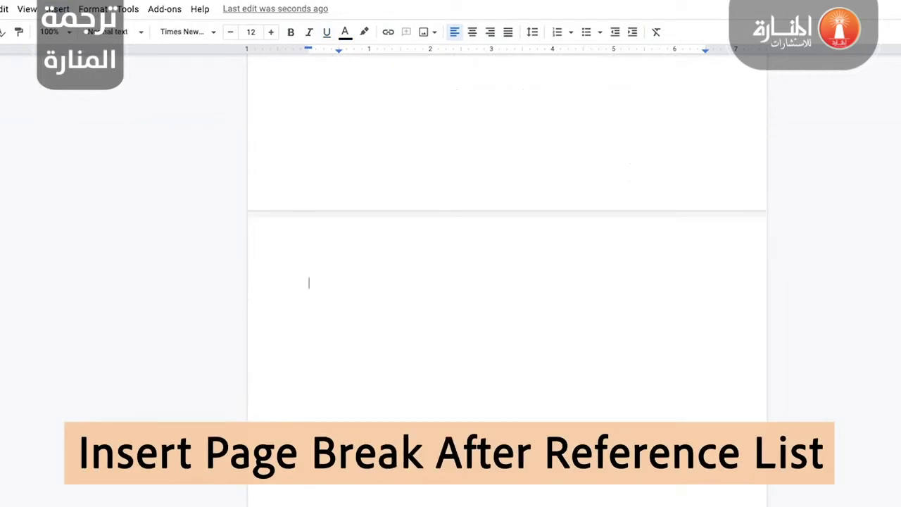
- Type a bold 'Table 1' label, then the italic title 'Number of Children With or Without Parental Citizenship'
click(292, 32)
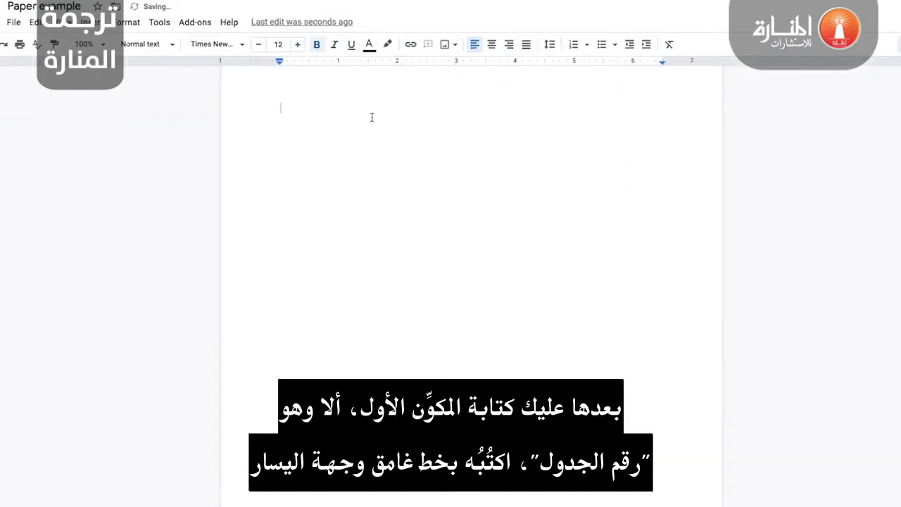
text(Table 1)
key(Return)
click(320, 45)
click(332, 45)
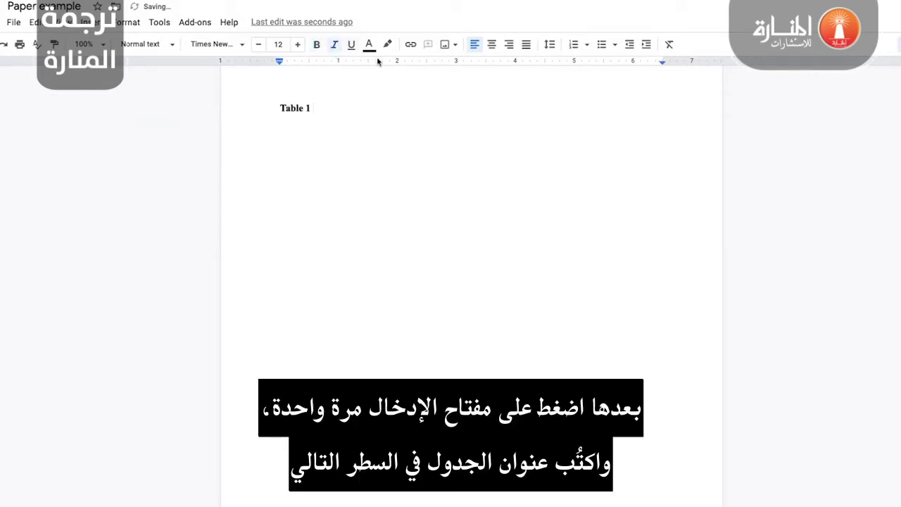
text(Number of)
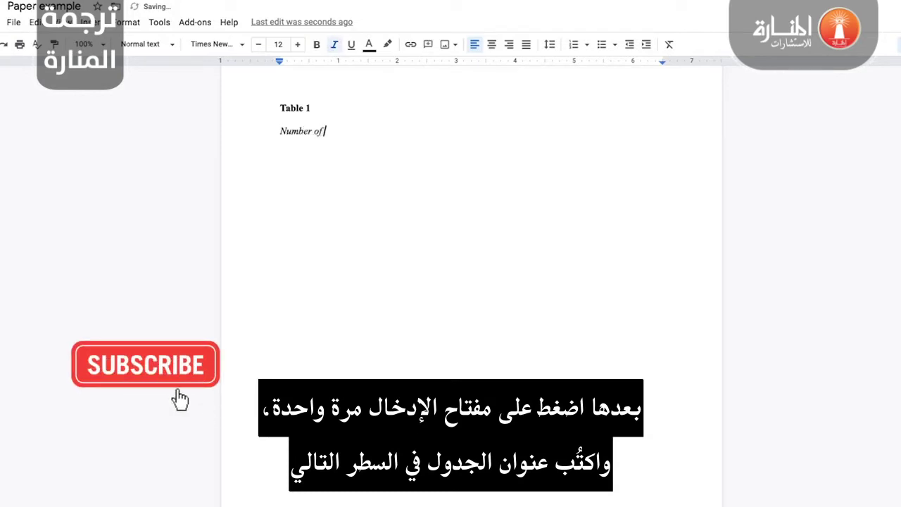
text( Children With or Without )
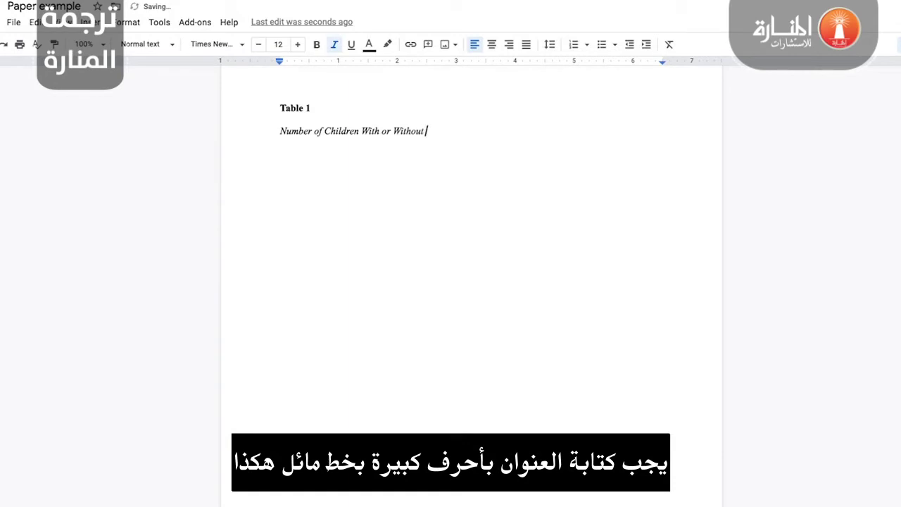
text(Parental Citizenship)
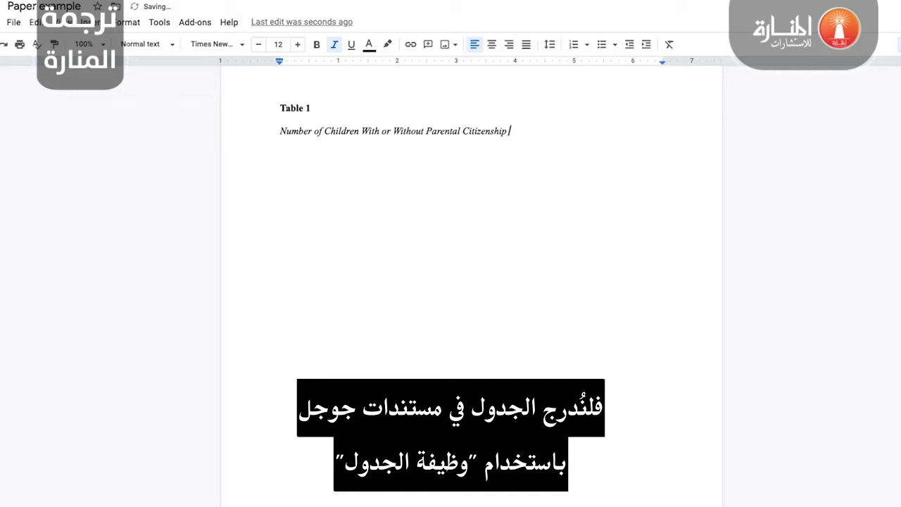
click(336, 45)
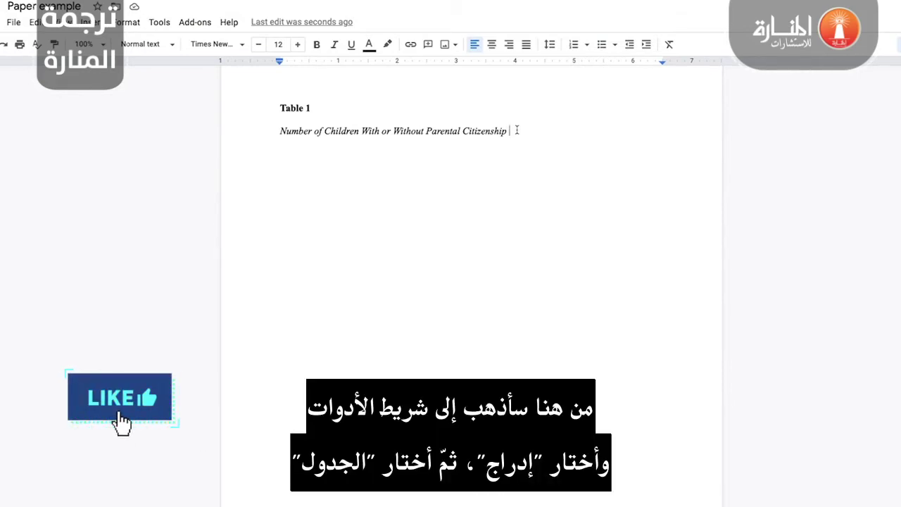
- Insert a 6-column by 12-row table below the title
key(ctrl+alt+i)
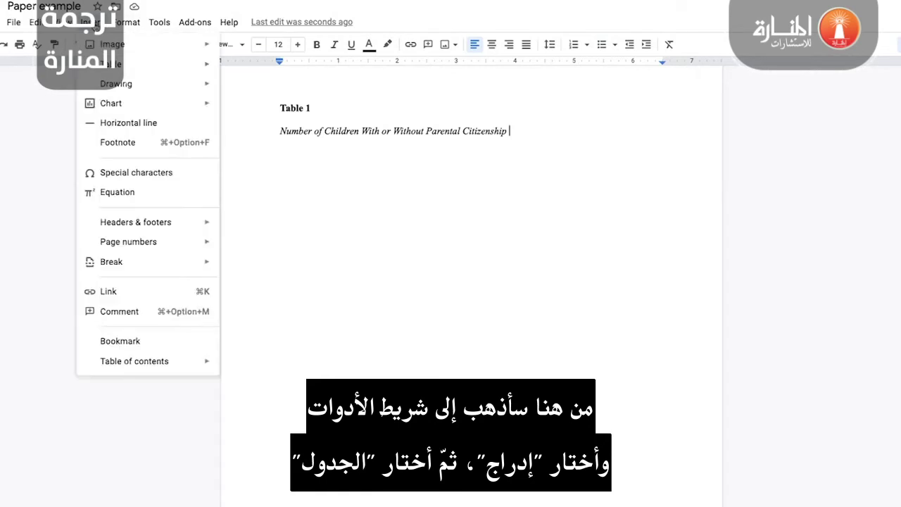
mouse_move(116, 65)
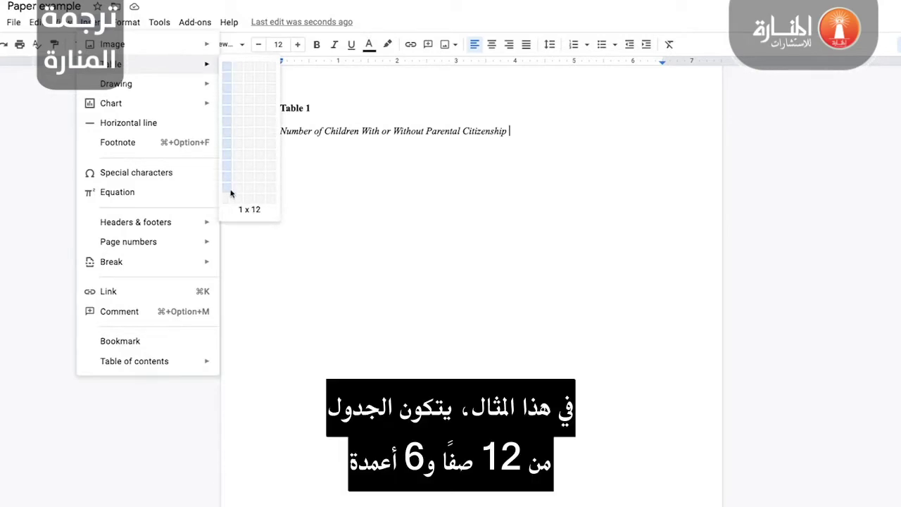
click(284, 193)
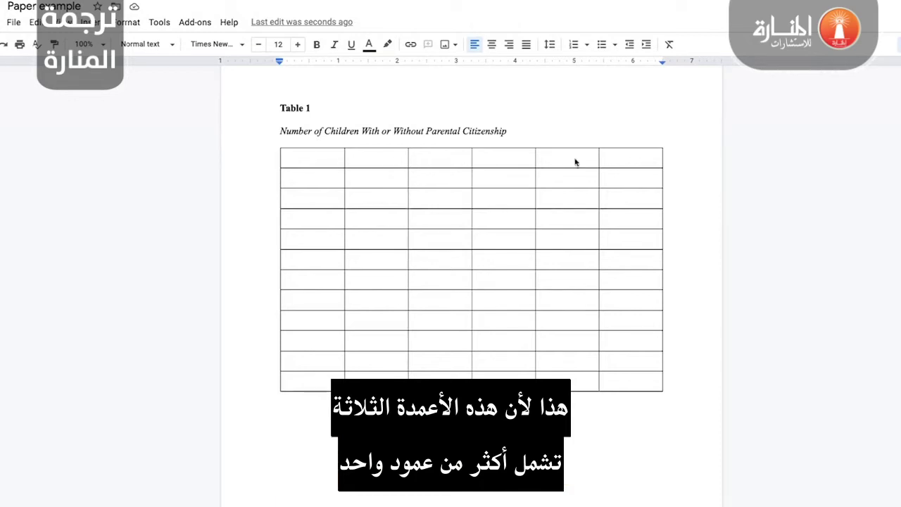
- Merge the top-row cells in pairs and label them Grade, Boys and Girls
drag(565, 156, 615, 157)
right_click(615, 160)
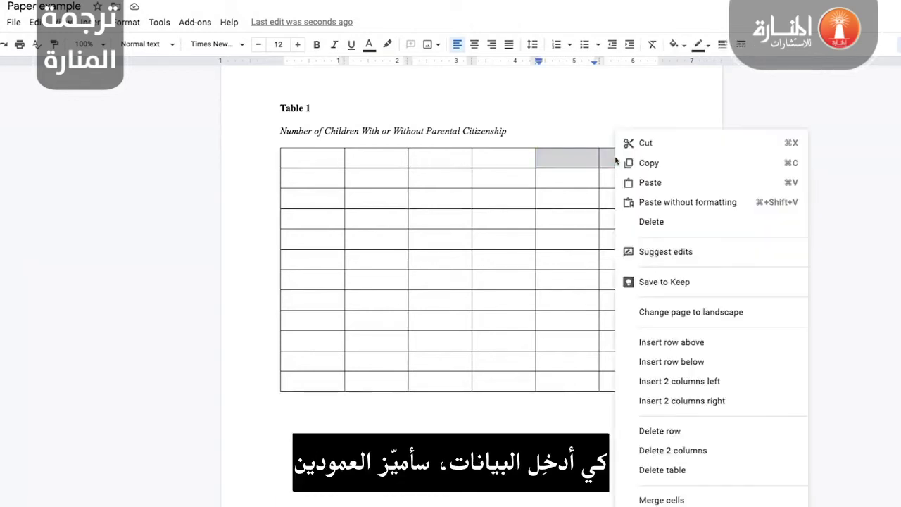
click(676, 499)
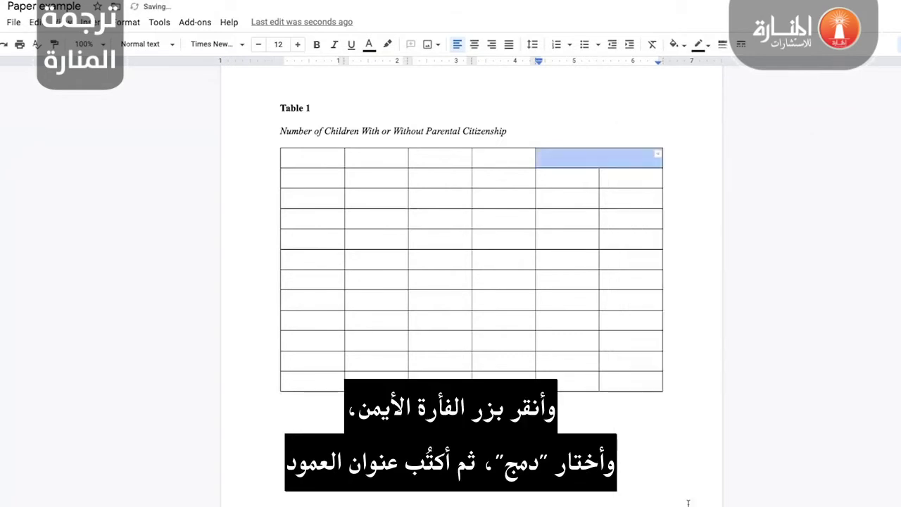
text(Girls)
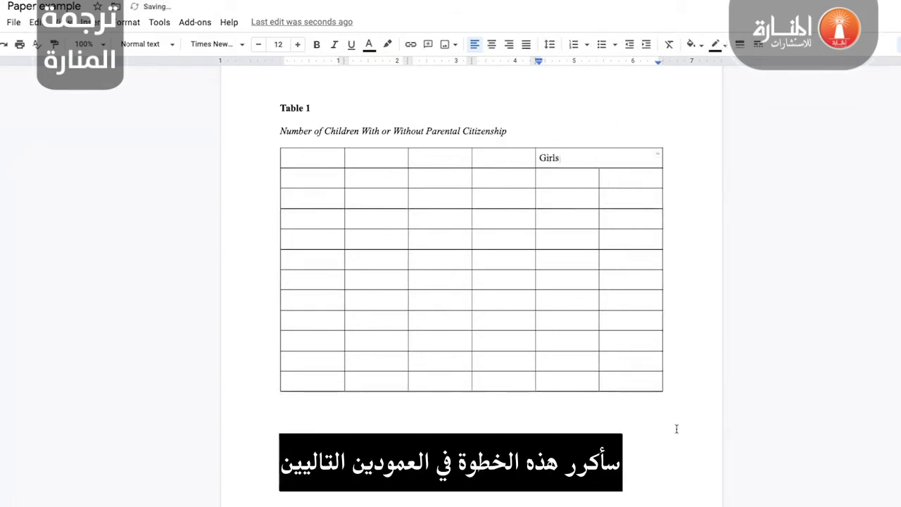
click(493, 158)
drag(503, 160, 456, 159)
right_click(456, 159)
click(502, 499)
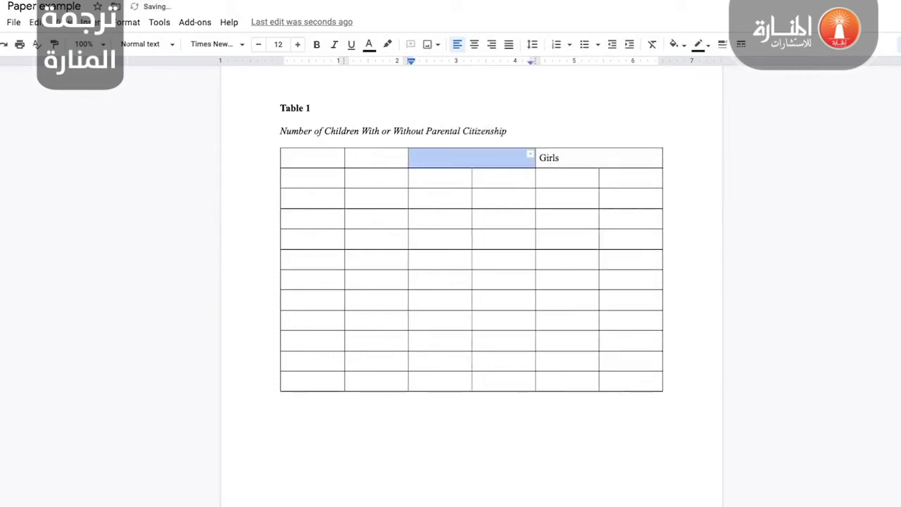
text(Boy)
drag(384, 159, 326, 159)
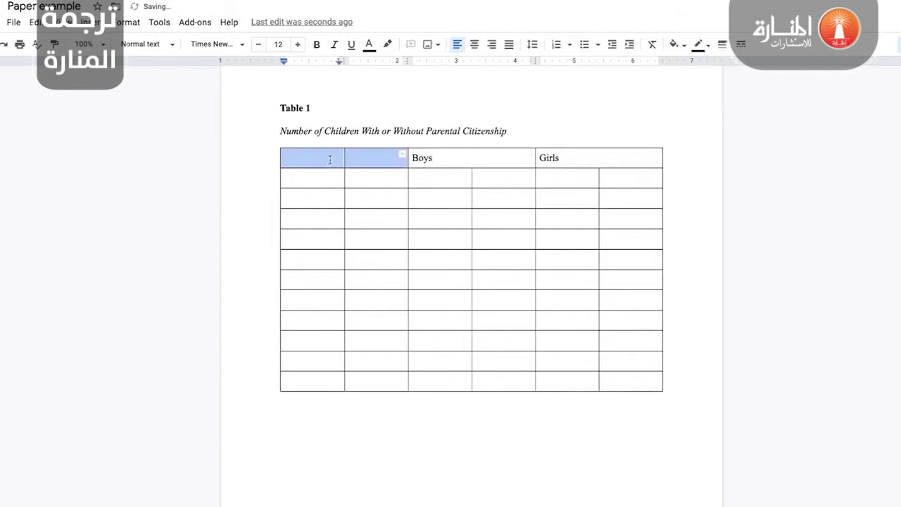
right_click(327, 159)
click(373, 499)
text(Grade)
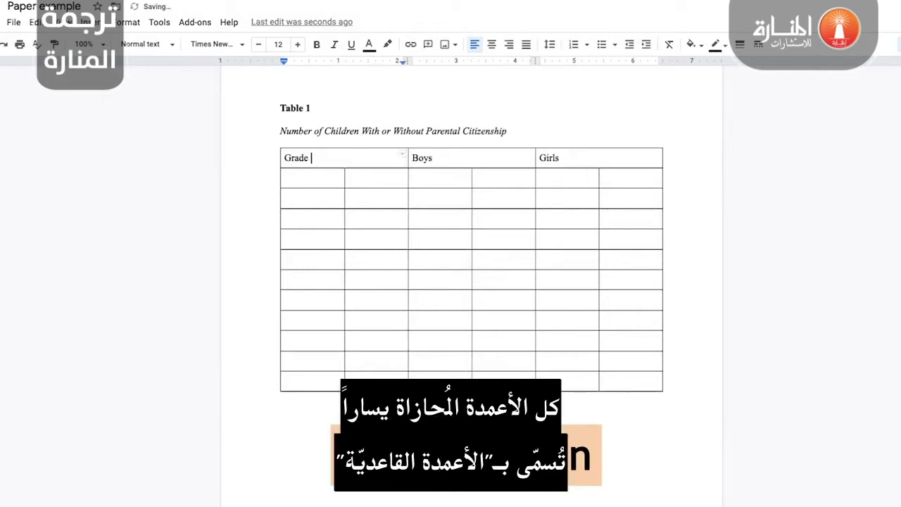
- Enter With, Without, With, Without in the second row under Boys and Girls
click(431, 179)
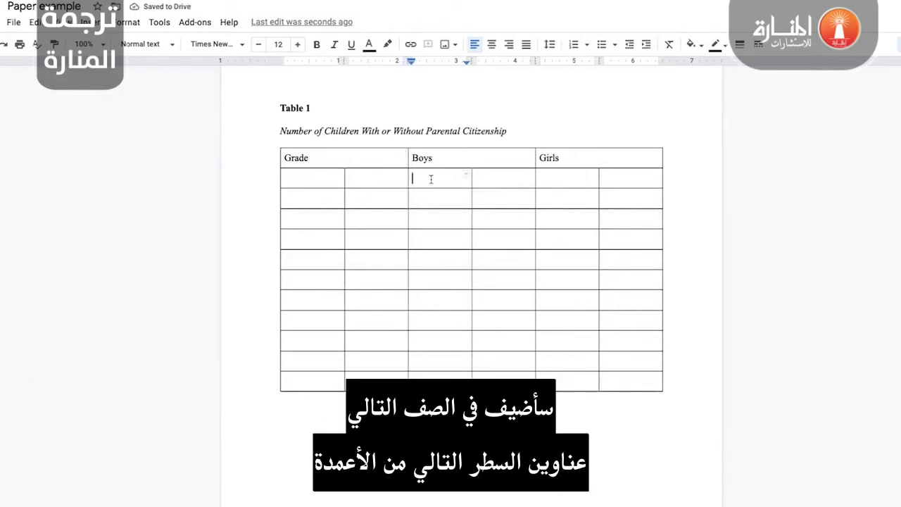
text(With)
key(Tab)
text(Without)
key(Tab)
text(With)
key(Tab)
text(Without)
- Merge the two empty second-row cells beneath Grade
drag(377, 185, 325, 180)
right_click(325, 180)
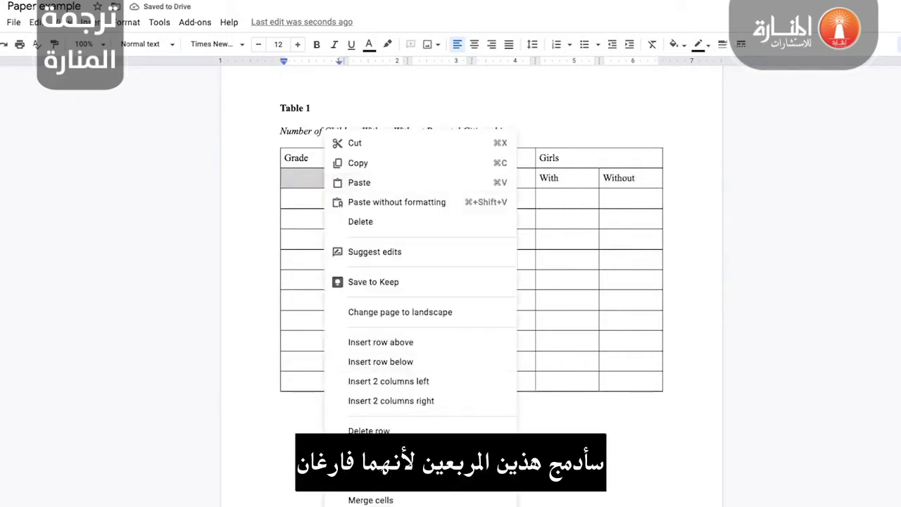
click(369, 500)
click(684, 441)
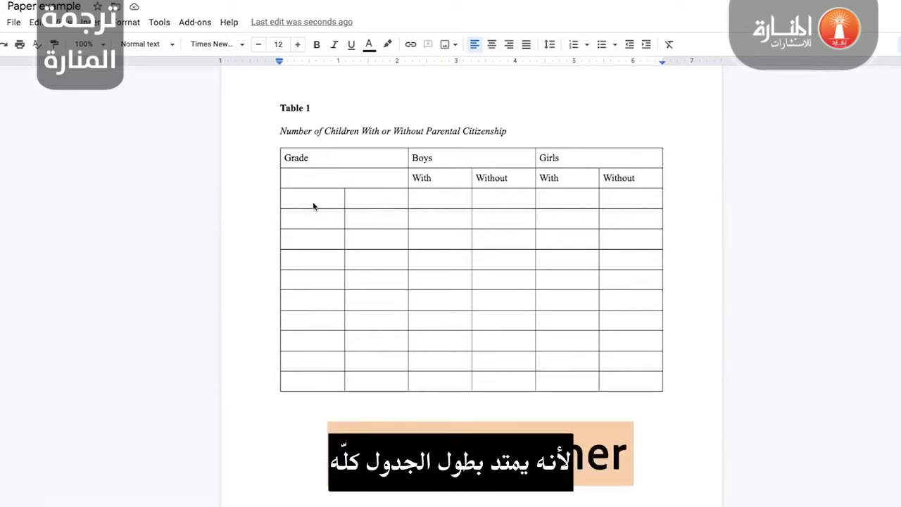
- Merge the first data row into one cell labelled 'Wave 1'
drag(304, 199, 610, 197)
right_click(610, 197)
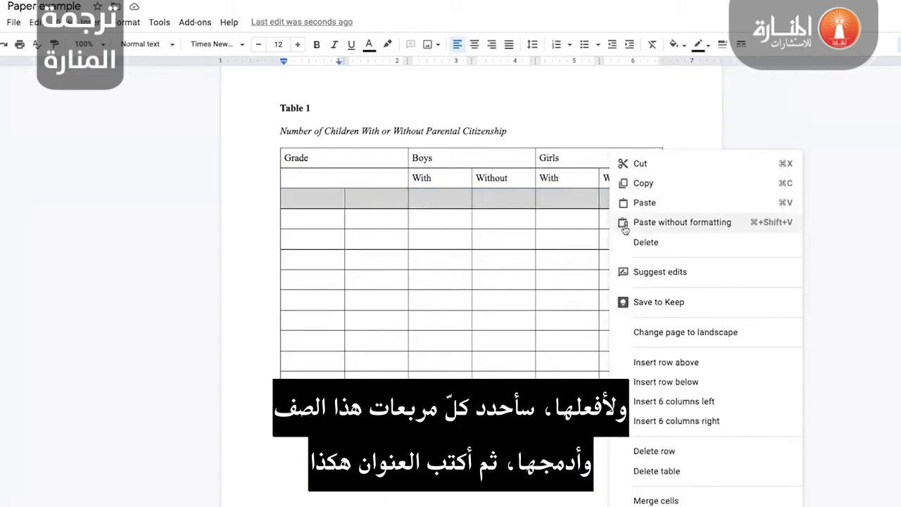
click(711, 501)
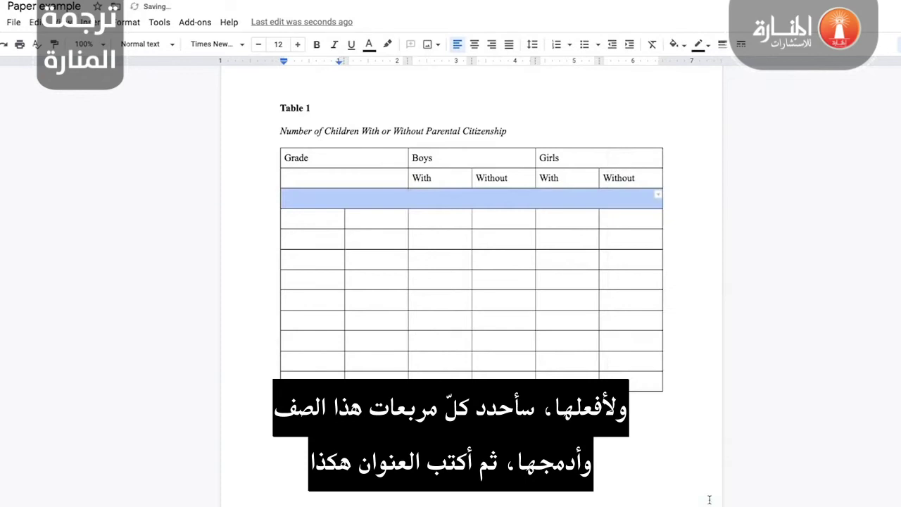
text(Wave 1)
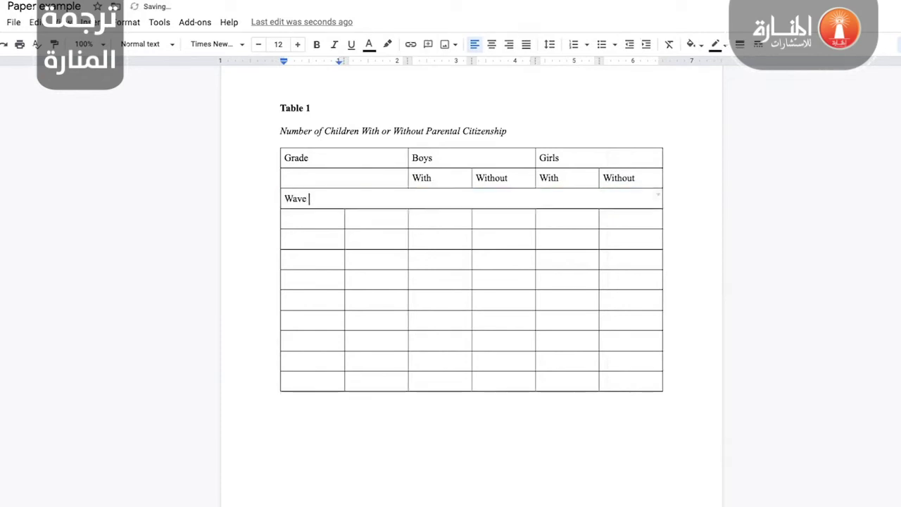
- Add grade rows 3 and 4 under Wave 1, merging each row's first two cells
click(306, 225)
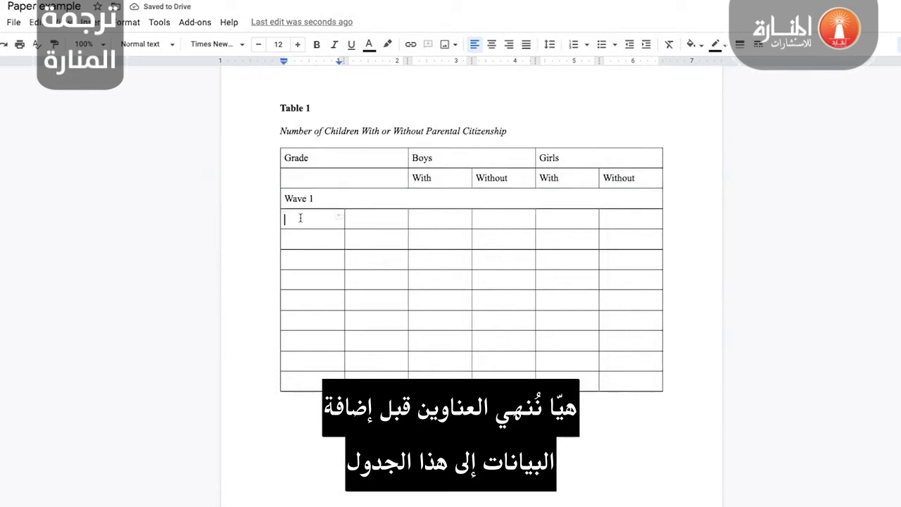
text(3)
drag(301, 221, 371, 218)
right_click(371, 218)
click(416, 499)
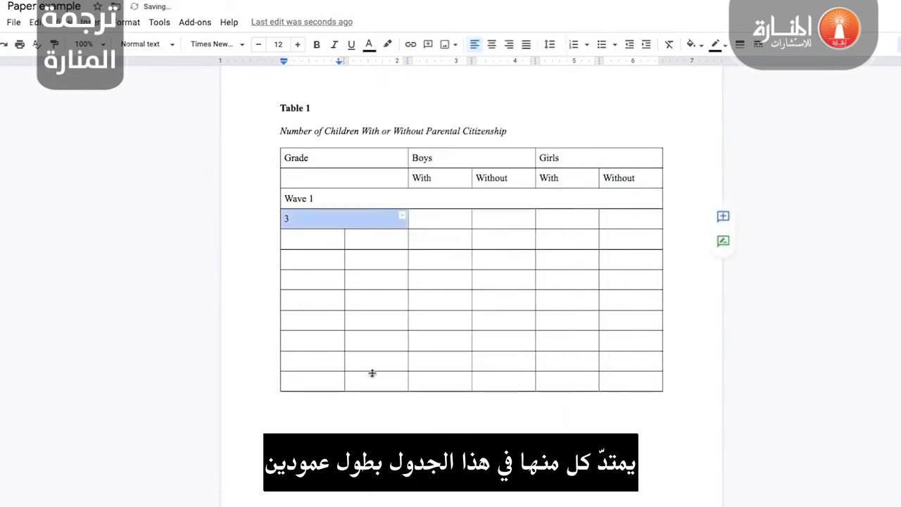
click(306, 241)
text(4)
drag(306, 243, 365, 240)
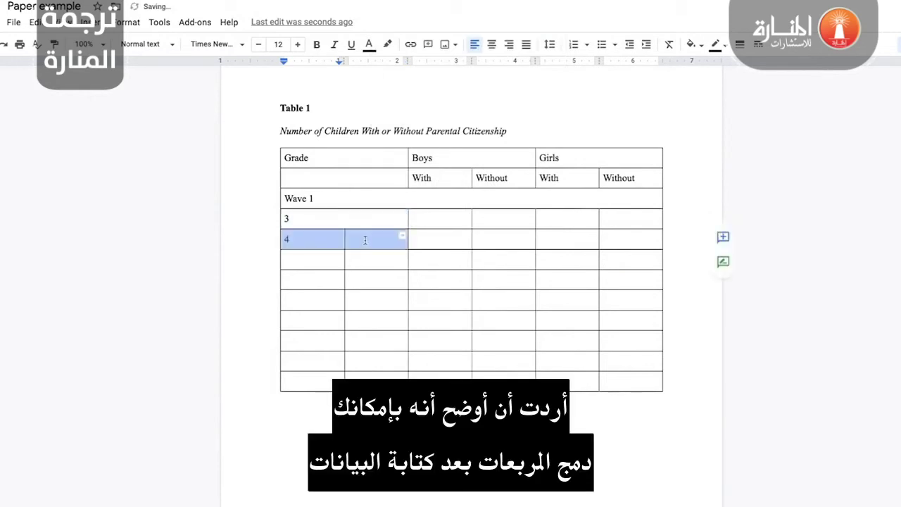
right_click(366, 240)
click(415, 499)
- Add grade 5 and Total rows, merging each row's first two cells
click(306, 263)
text(5)
drag(300, 264, 364, 260)
right_click(364, 260)
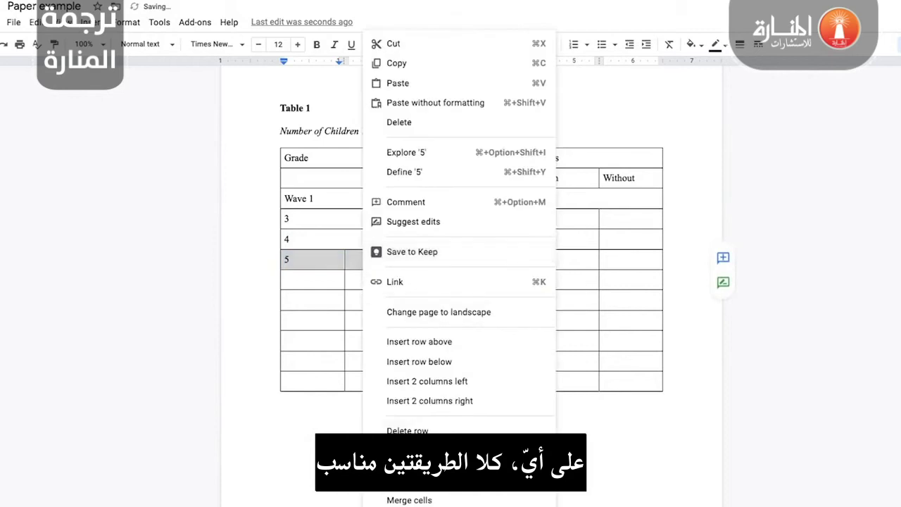
click(387, 499)
click(288, 279)
text(Tota)
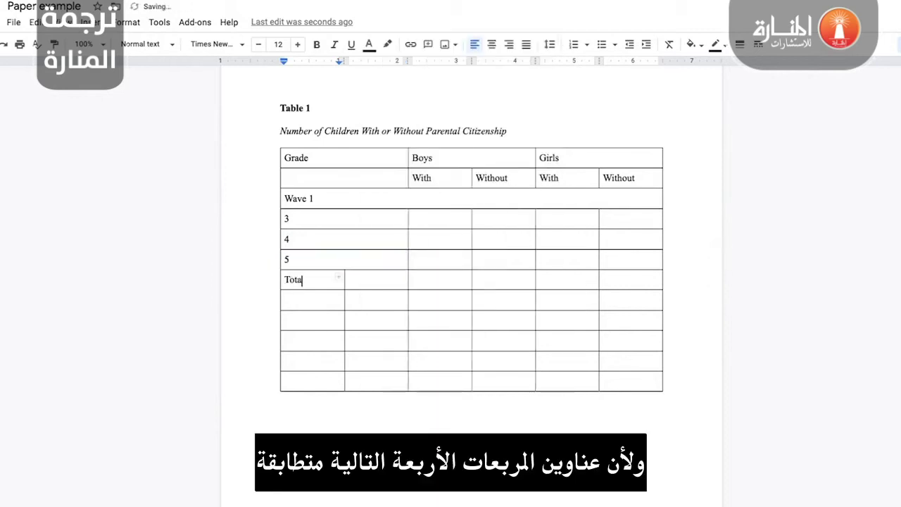
text(l)
drag(326, 281, 361, 280)
right_click(362, 280)
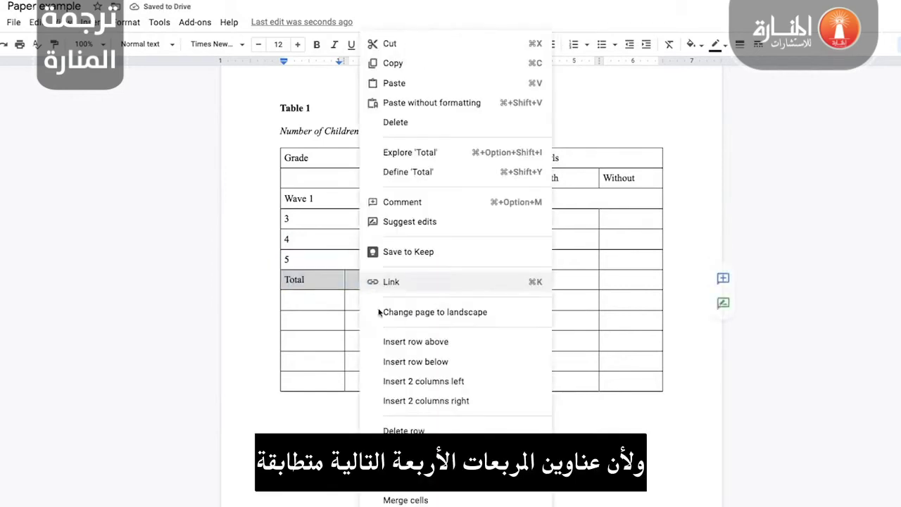
click(405, 499)
- Copy the 3, 4, 5 and Total labels into the lower rows for Wave 2
drag(327, 219, 373, 277)
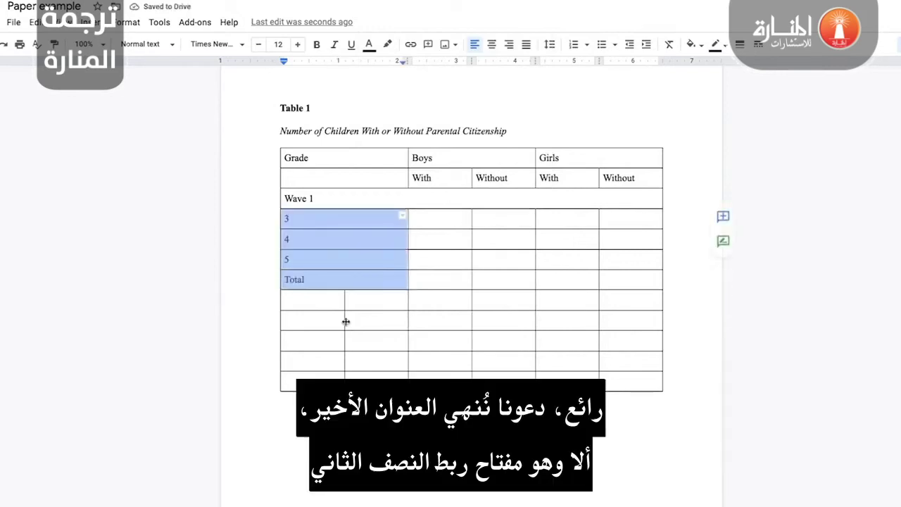
click(321, 320)
key(ctrl+v)
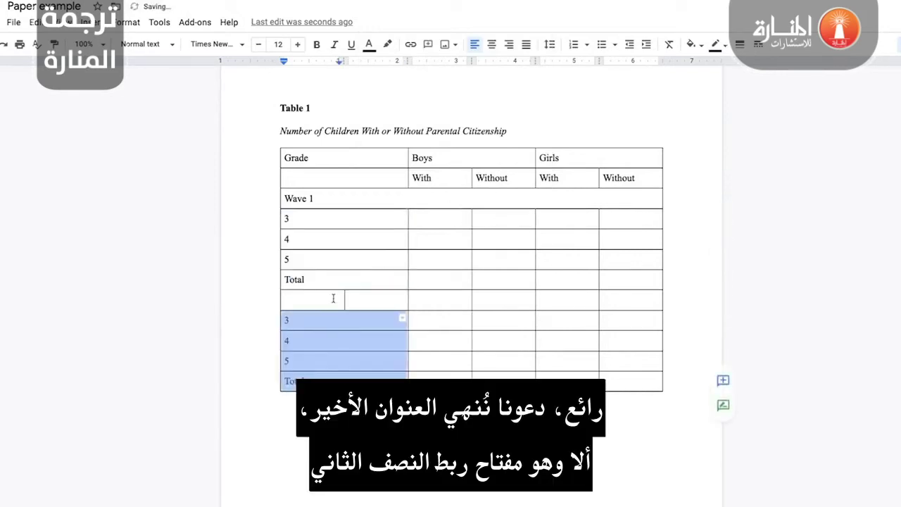
- Merge the empty row under Total into one cell labelled 'Wave 2'
drag(295, 299, 613, 304)
right_click(620, 303)
click(663, 490)
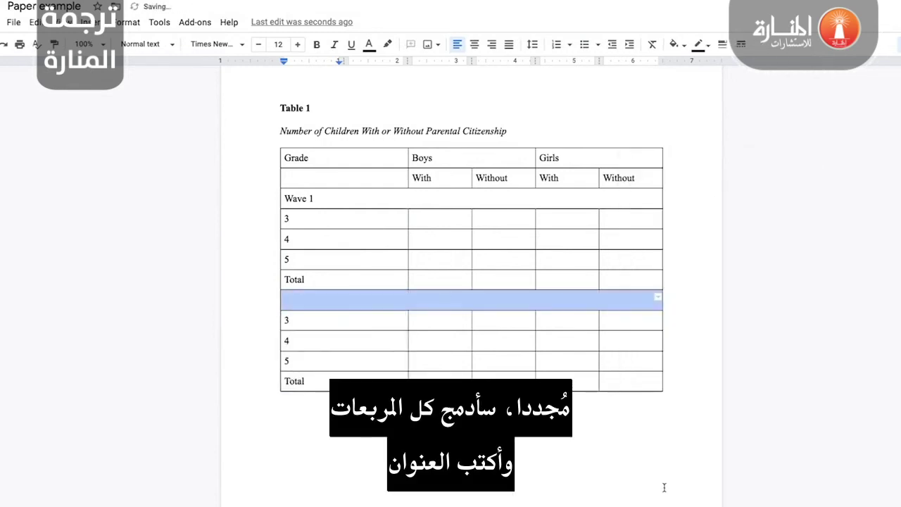
text(Wave 2)
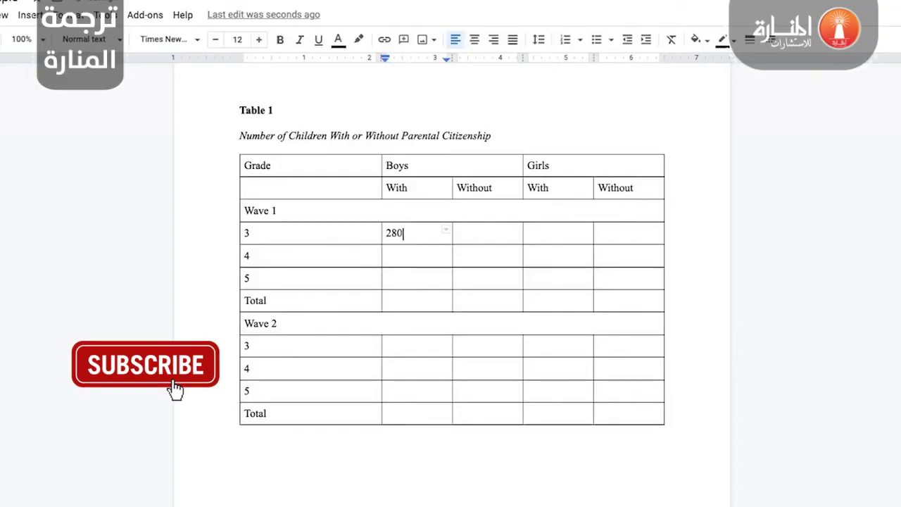
- Enter the With/Without counts for both waves, e.g. 240, 281, 232 and Totals 878, 751, 877, 717
text(2)
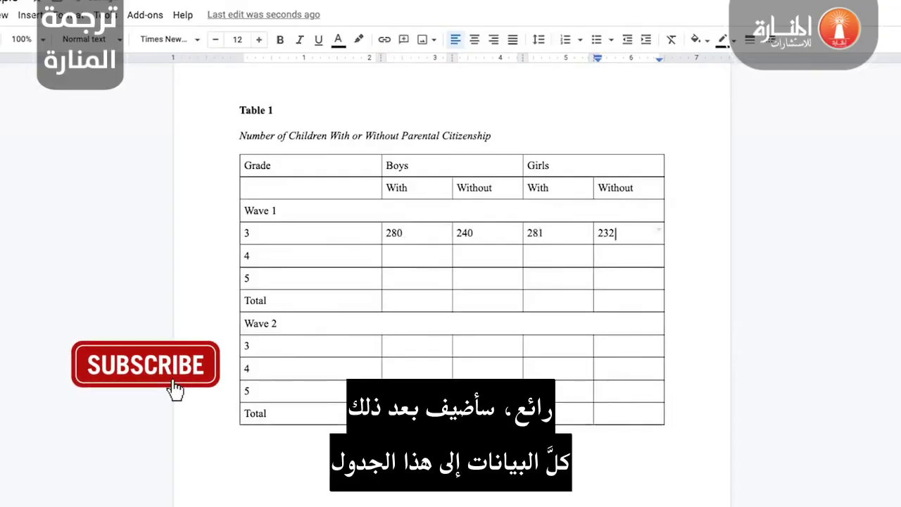
text(40	281	232		297	251	290	264		301	260	306	)
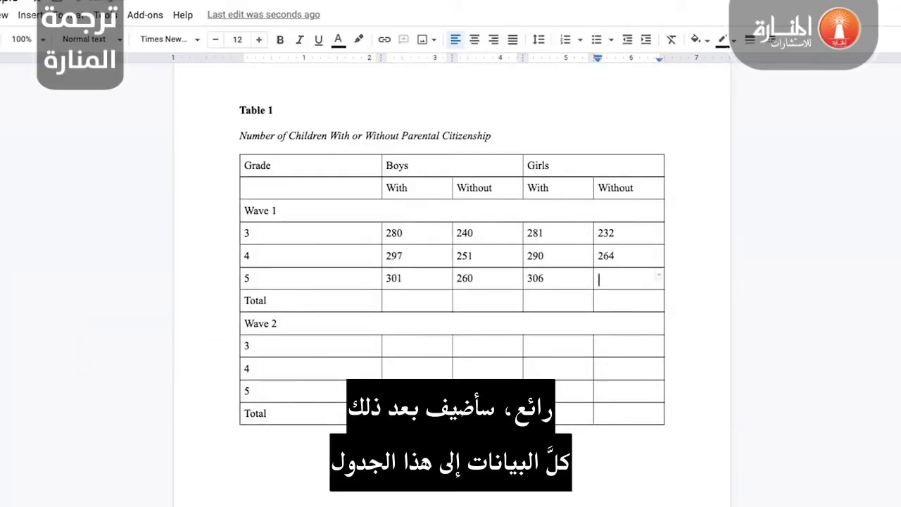
text(221		878	751	877	717			201	189	210	199		214	194	236	210)
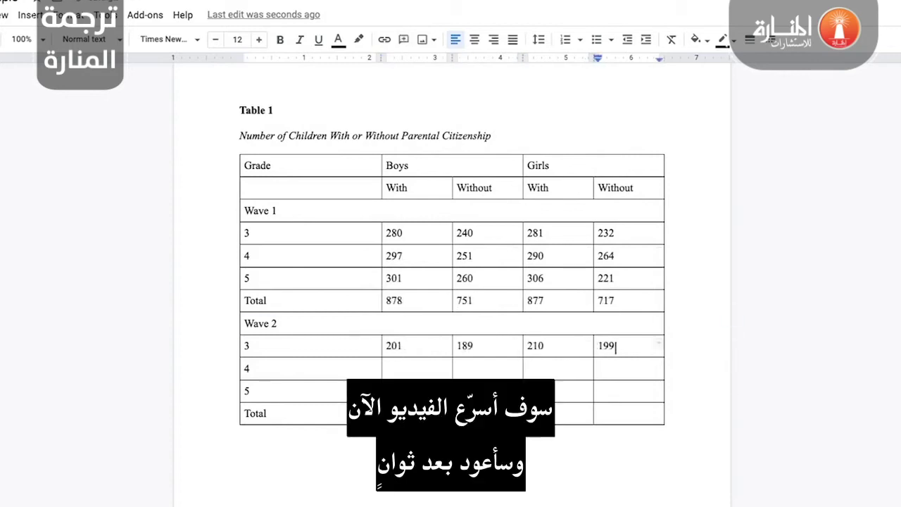
text(		213)
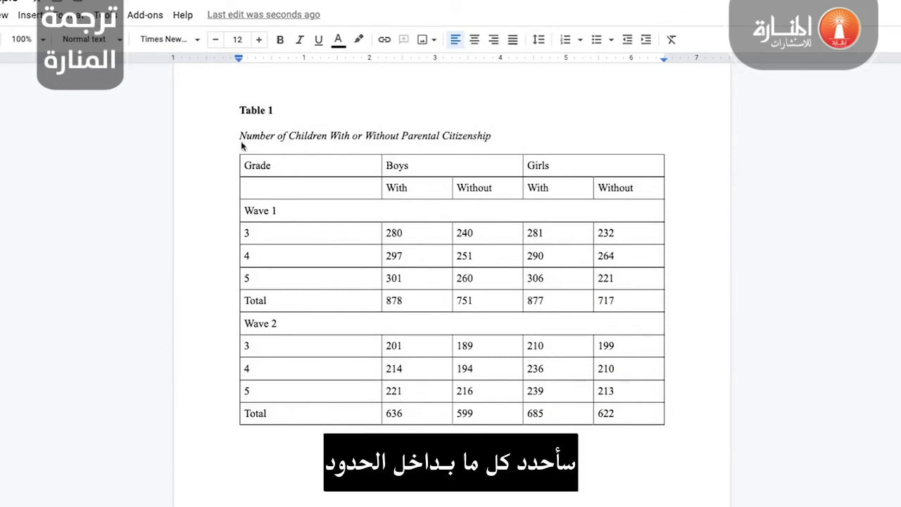
- Center-align the text in every cell of the table
drag(273, 168, 638, 408)
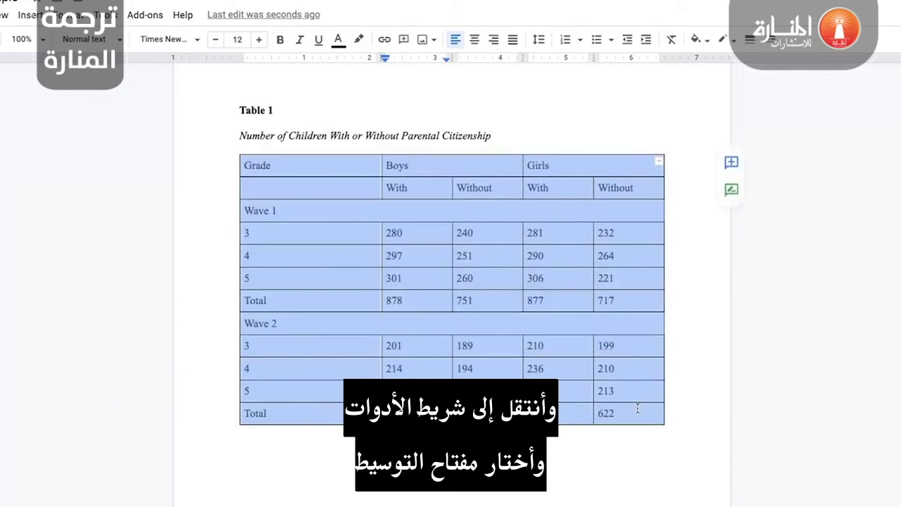
click(475, 44)
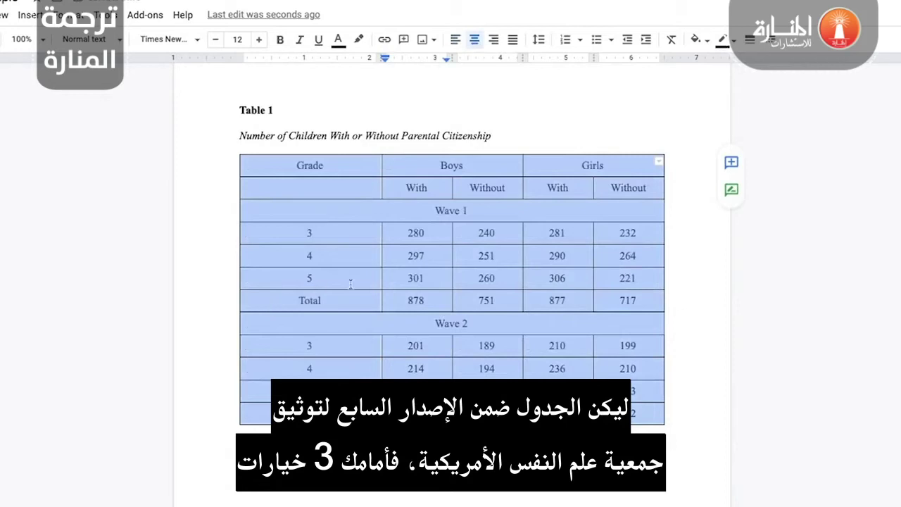
click(538, 41)
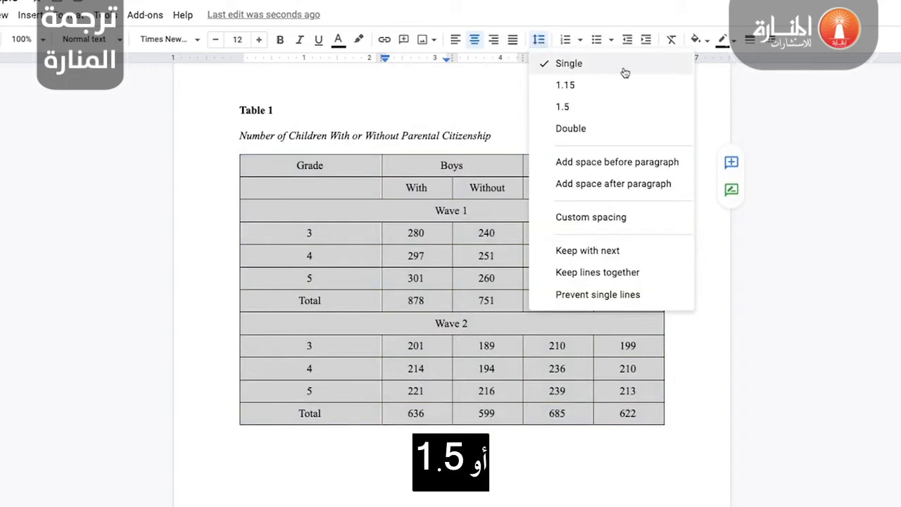
- Try 1.5 and double line spacing on the table, then return it to single spacing
click(622, 107)
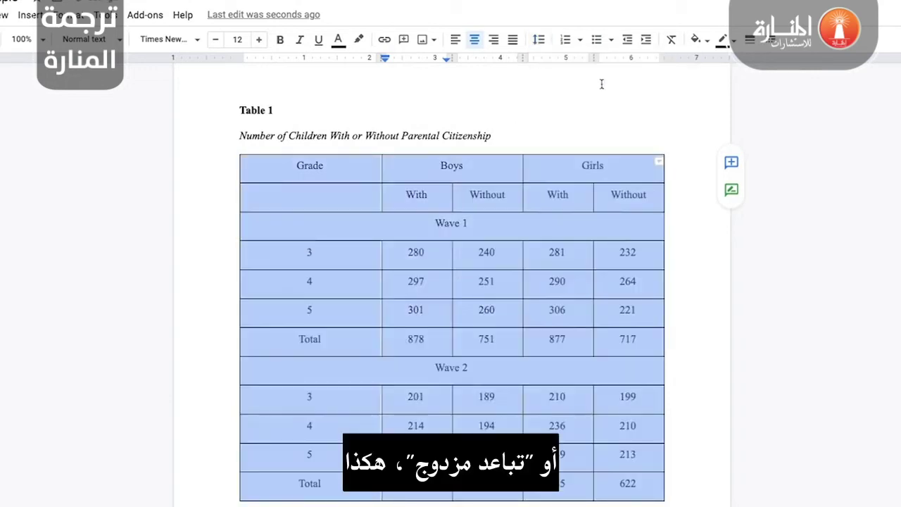
click(538, 40)
click(570, 129)
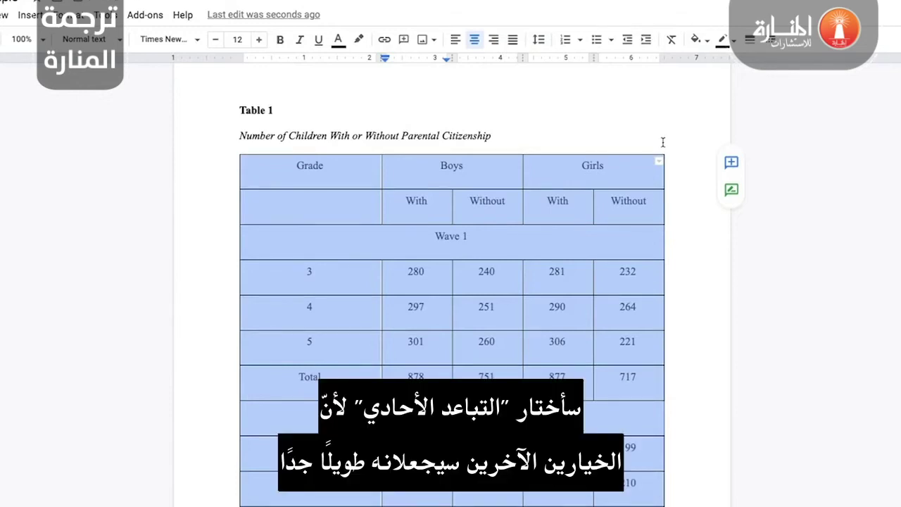
click(538, 40)
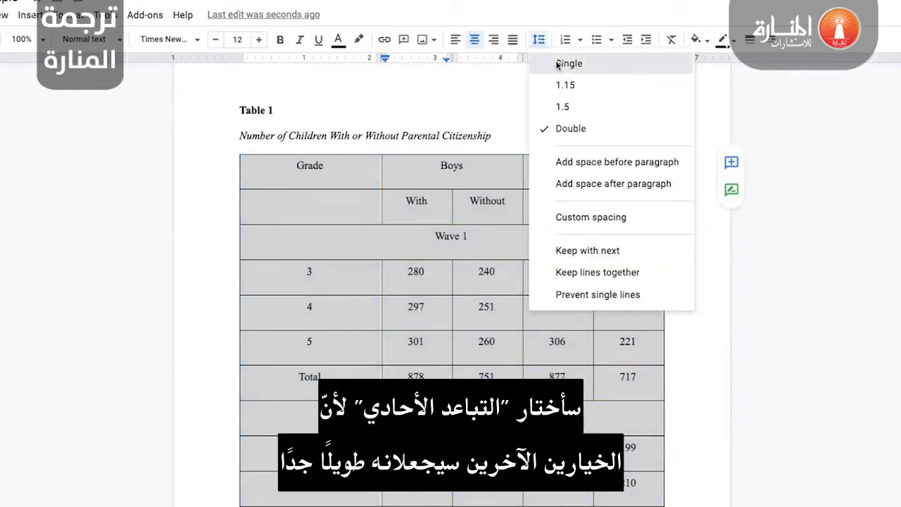